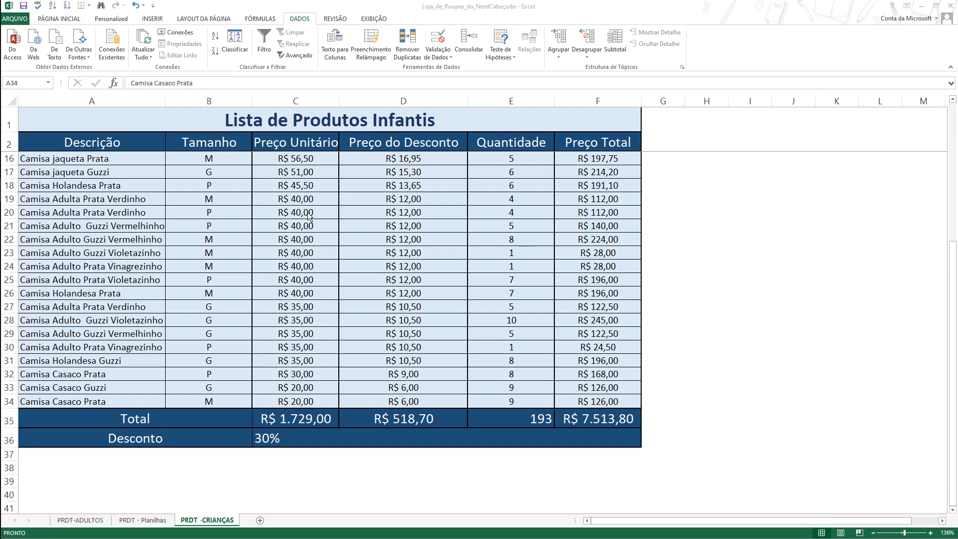
Step: Select the children's product table from its header row through row 34 and open the custom sort settings
click(94, 159)
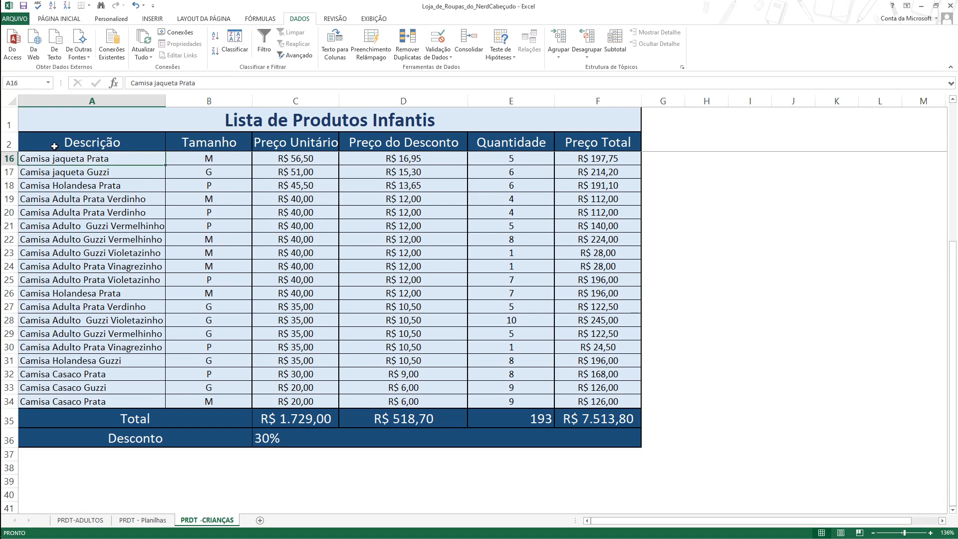
mouse_move(54, 146)
mouse_down()
mouse_move(490, 336)
mouse_move(585, 496)
mouse_move(587, 482)
mouse_move(627, 464)
mouse_move(72, 118)
mouse_move(68, 145)
mouse_up()
click(618, 440)
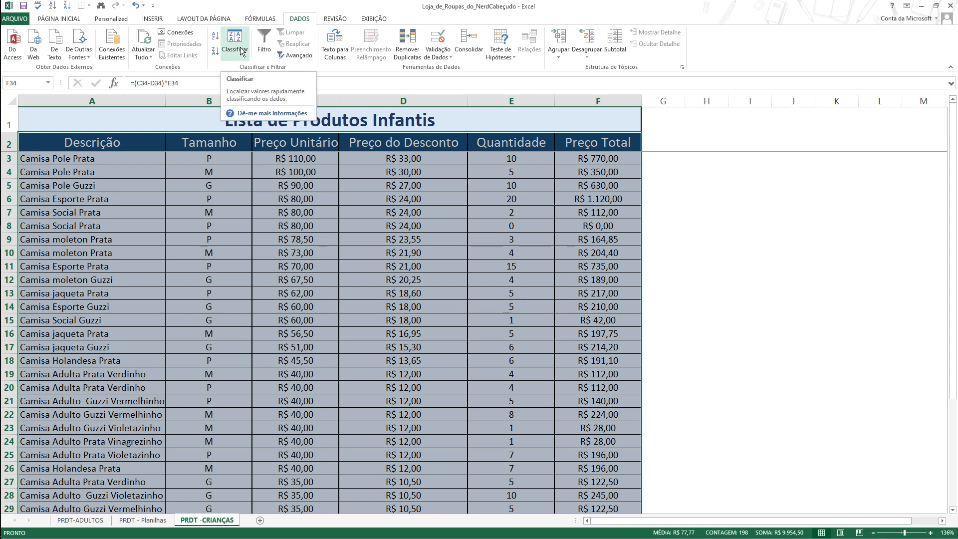
click(241, 50)
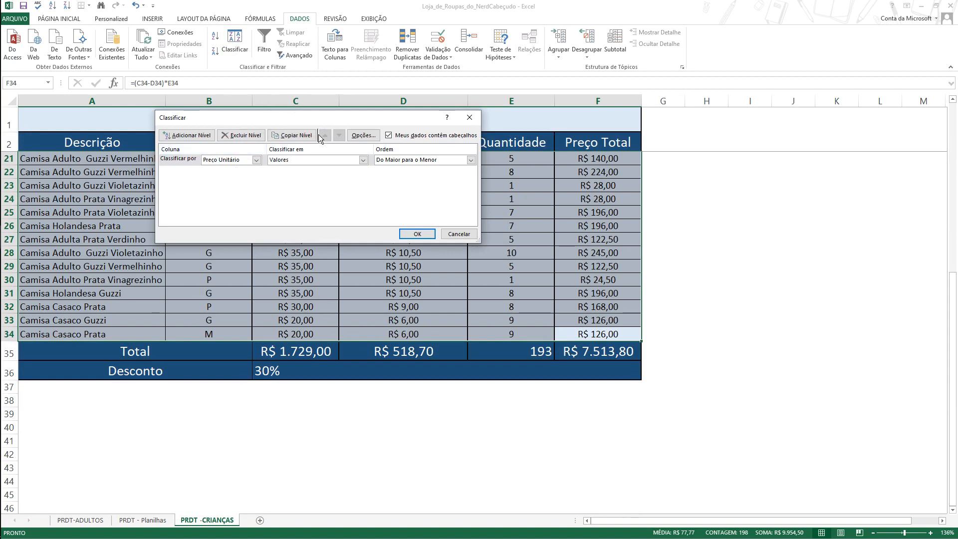
drag(268, 118, 683, 196)
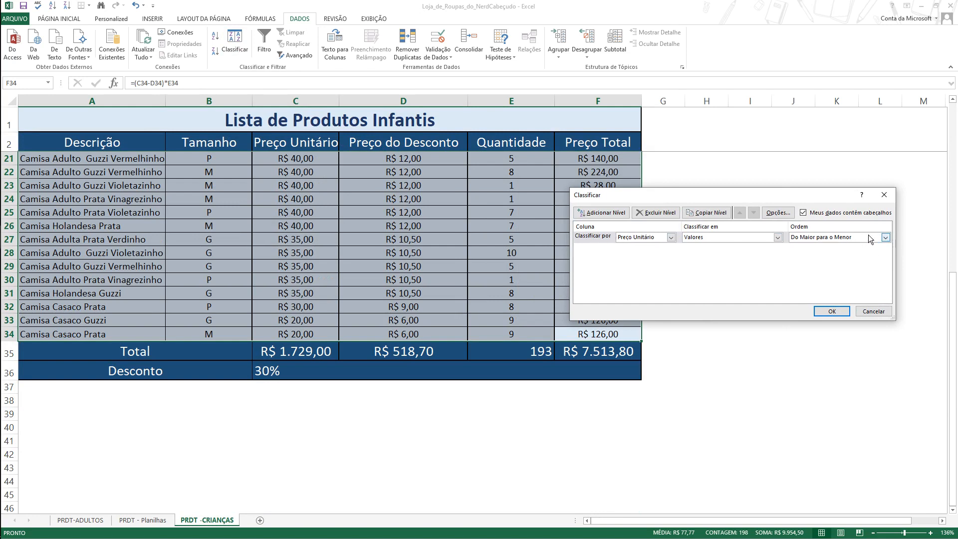
Step: Set the first sort level to Preço Unitário, based on Valores, ordered Do Maior para o Menor
click(663, 238)
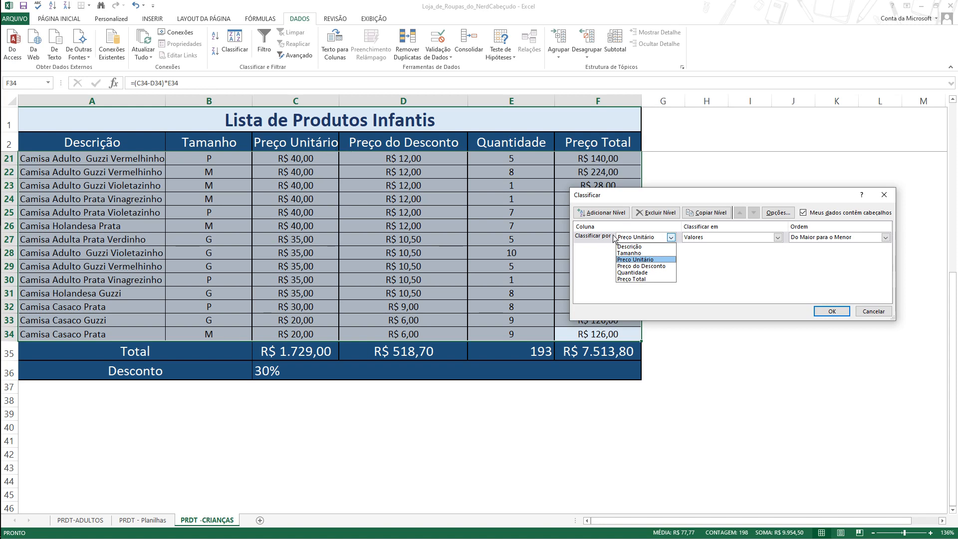
click(647, 259)
click(742, 240)
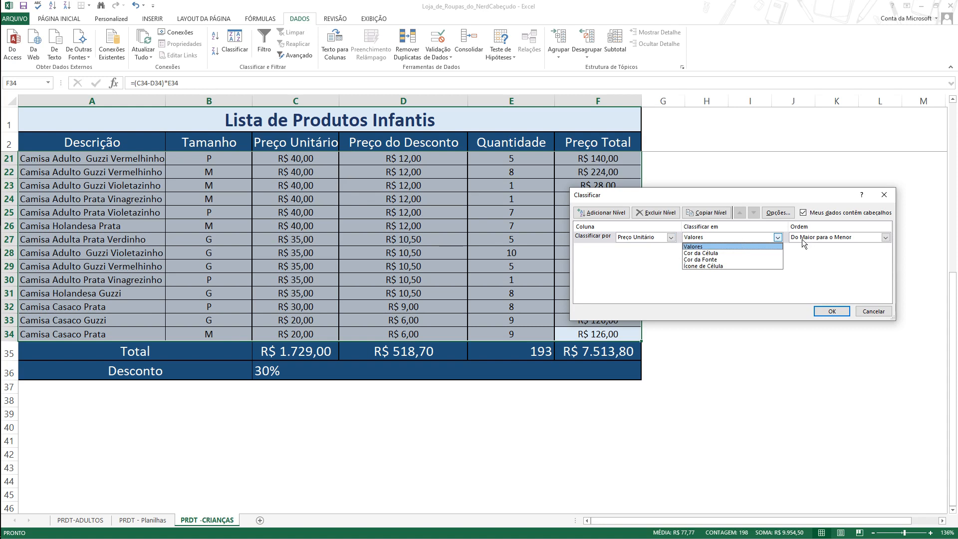
click(835, 255)
Step: Add a second sort level on Quantidade, based on Valores, ordered Do Maior para o Menor, and apply the sort
click(614, 213)
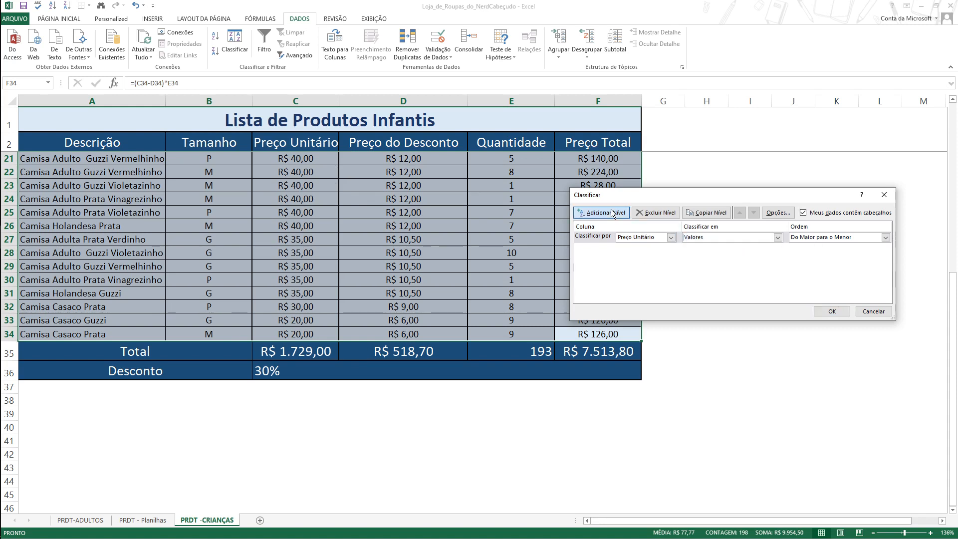
click(665, 250)
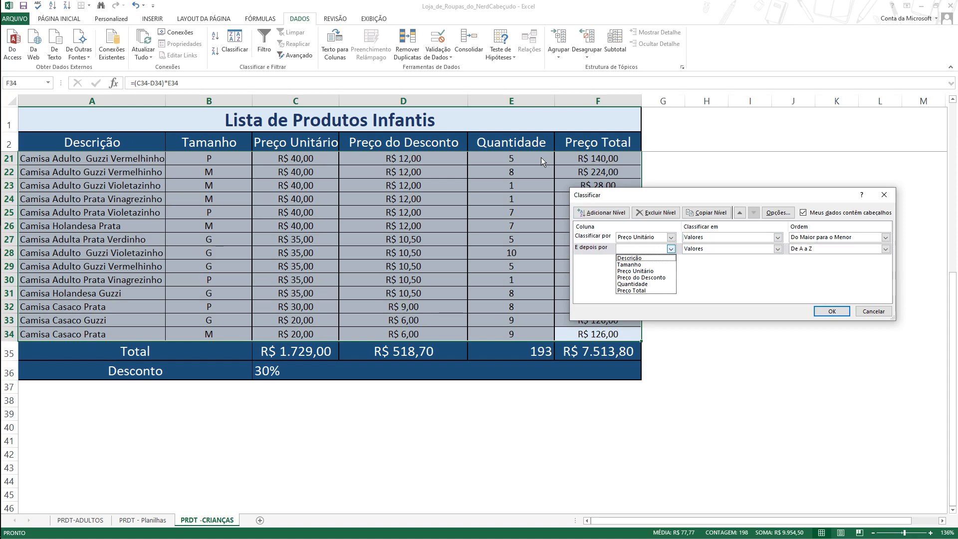
click(644, 284)
click(711, 249)
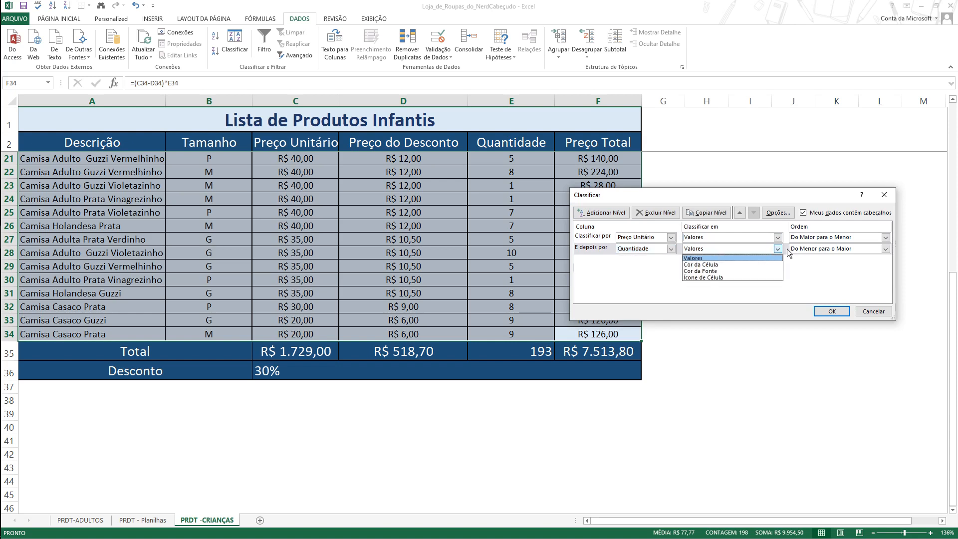
click(684, 258)
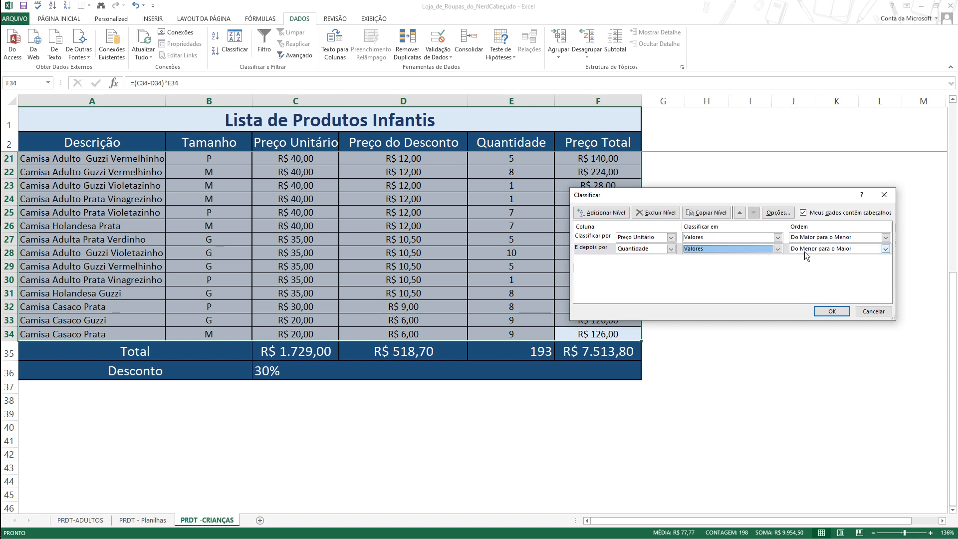
click(885, 248)
click(805, 255)
click(804, 249)
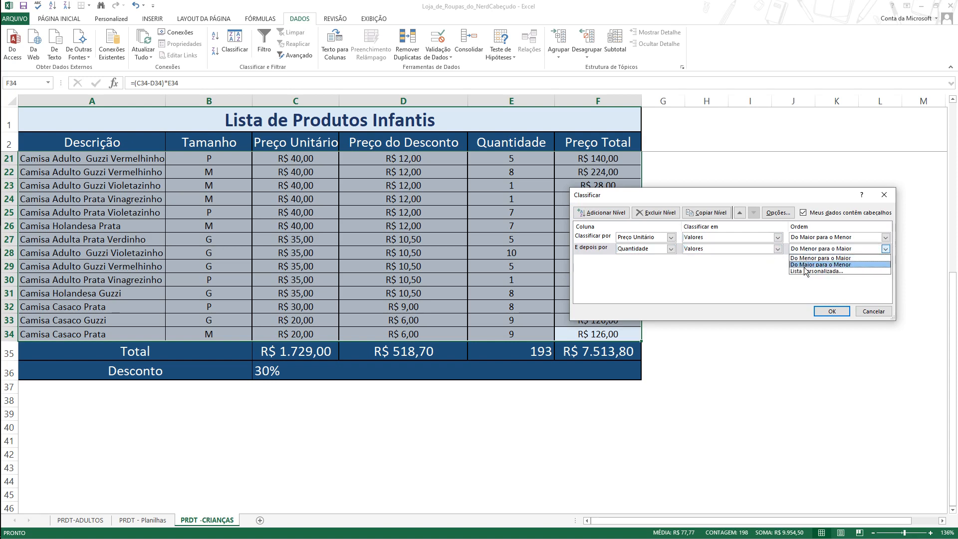
click(819, 262)
click(835, 312)
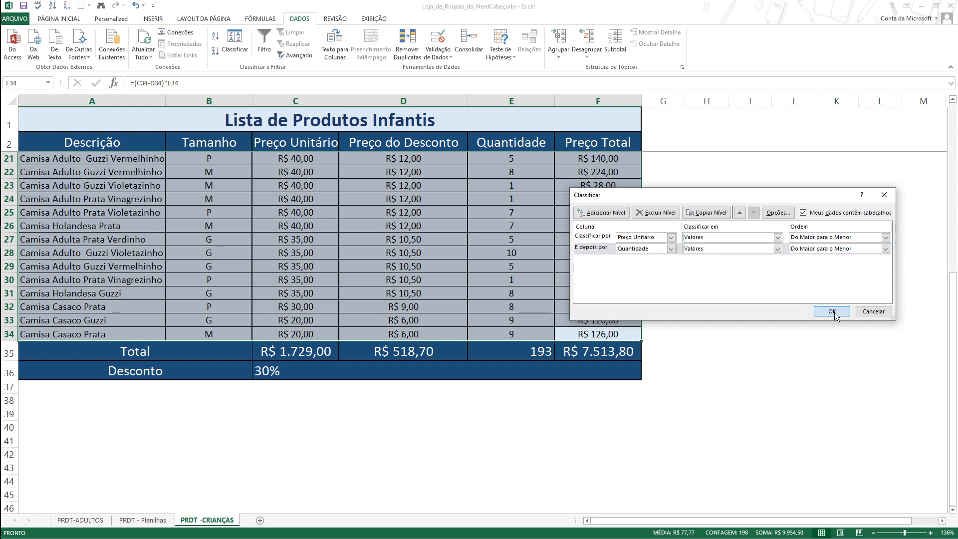
Step: Check how the products priced at R$ 80,00 are ordered by their quantities in the sorted list
scroll(565, 277, up, 6)
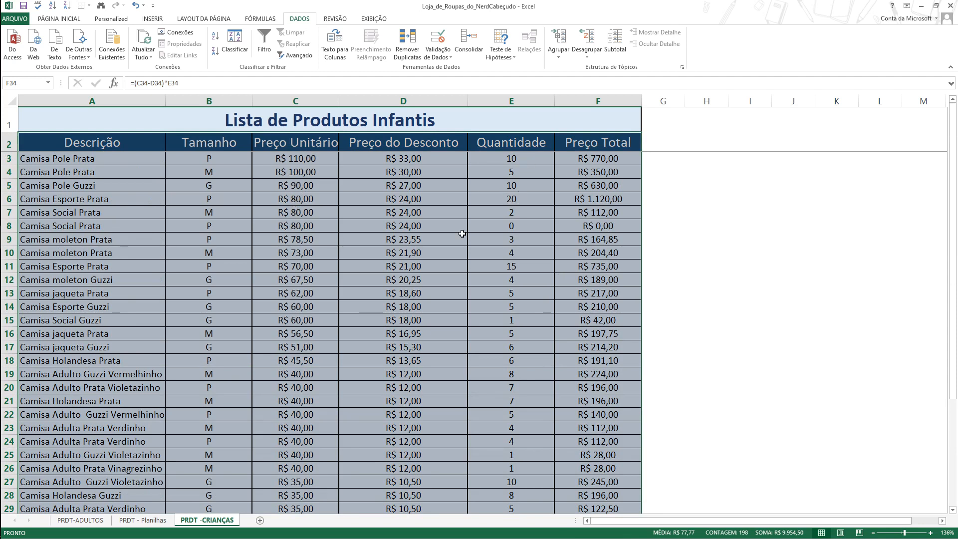
drag(303, 199, 304, 233)
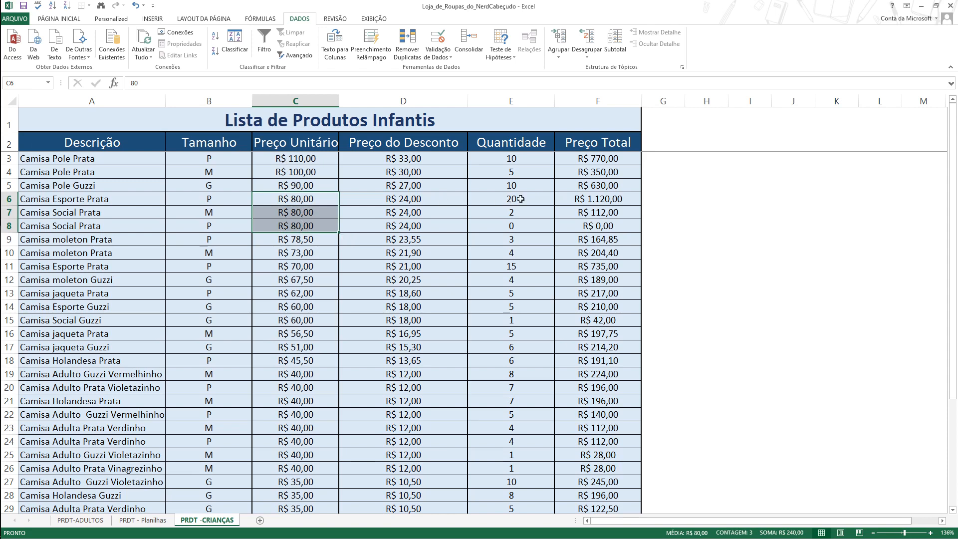
drag(521, 199, 517, 239)
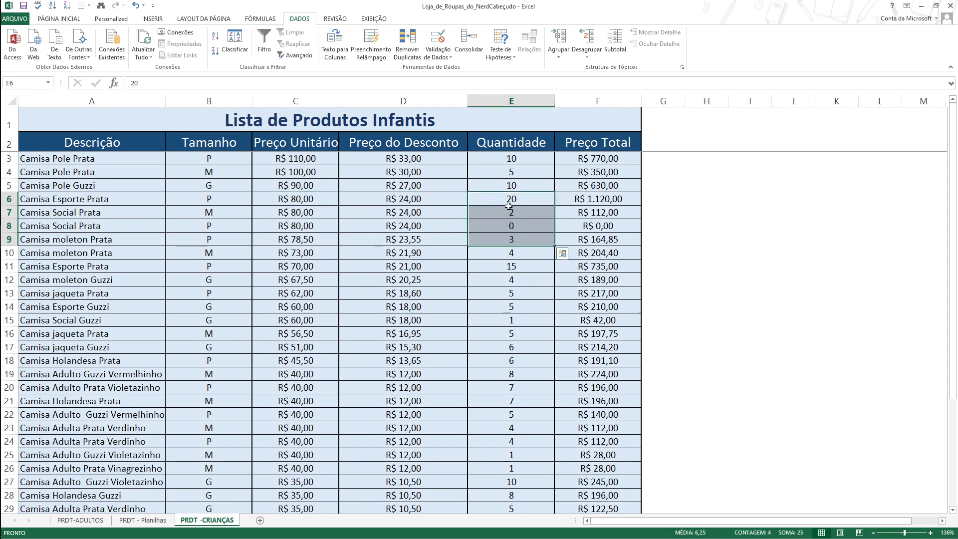
click(511, 199)
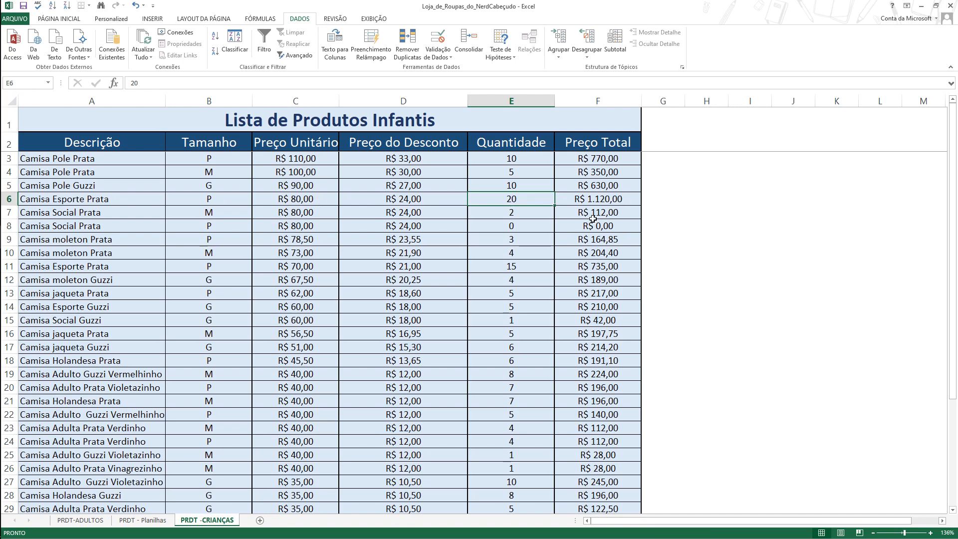
scroll(301, 239, down, 2)
scroll(302, 240, up, 2)
Step: Try to sort the whole table, including the title, Total and Desconto rows, with the existing two descending levels
drag(52, 117, 218, 121)
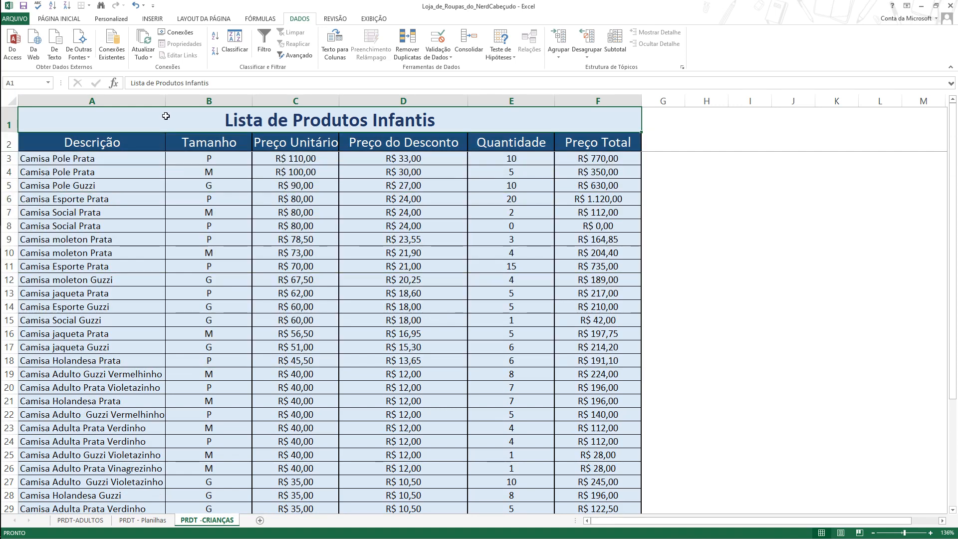
drag(166, 116, 563, 487)
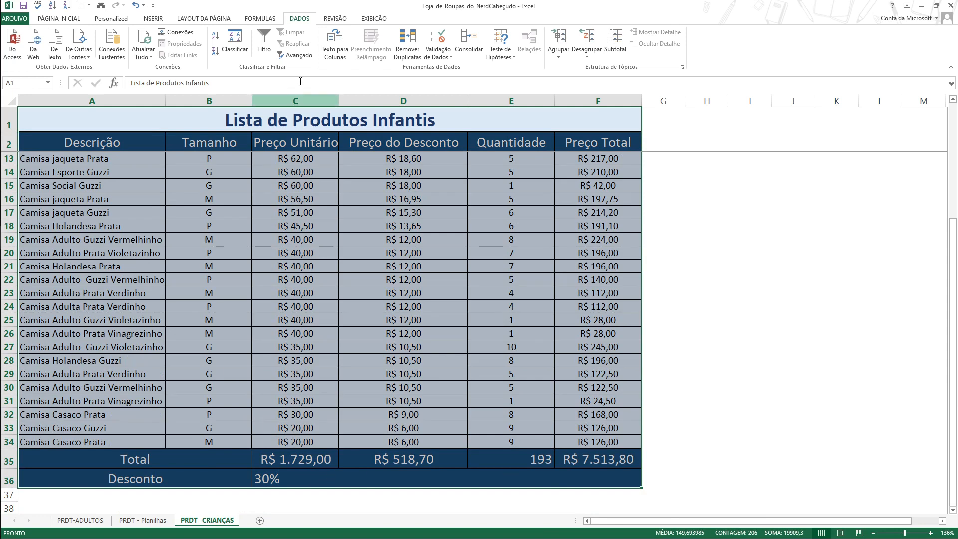
click(242, 49)
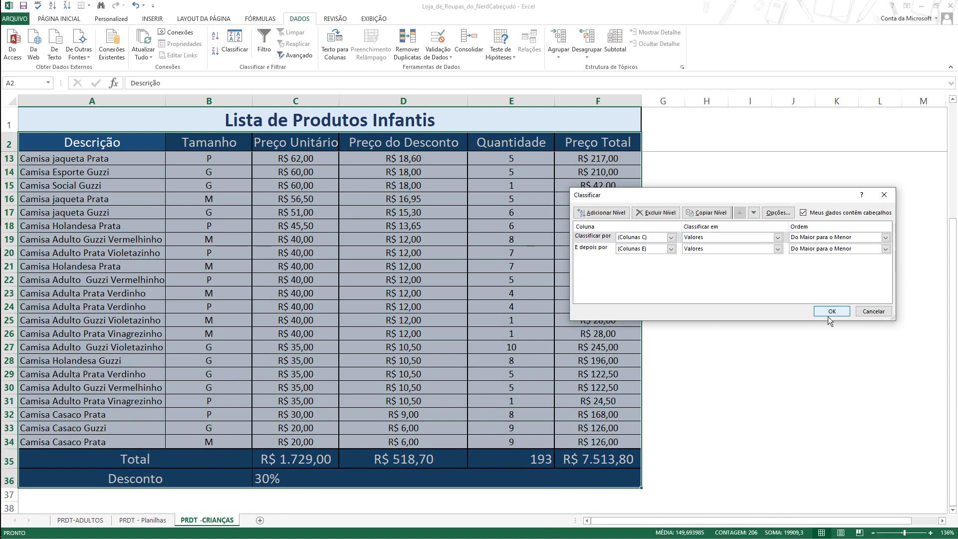
click(831, 311)
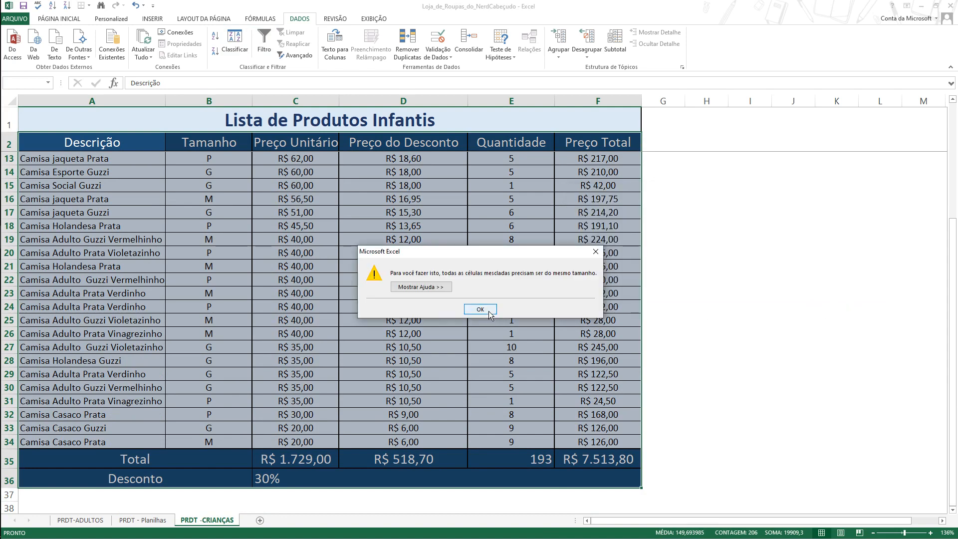
click(489, 313)
click(488, 311)
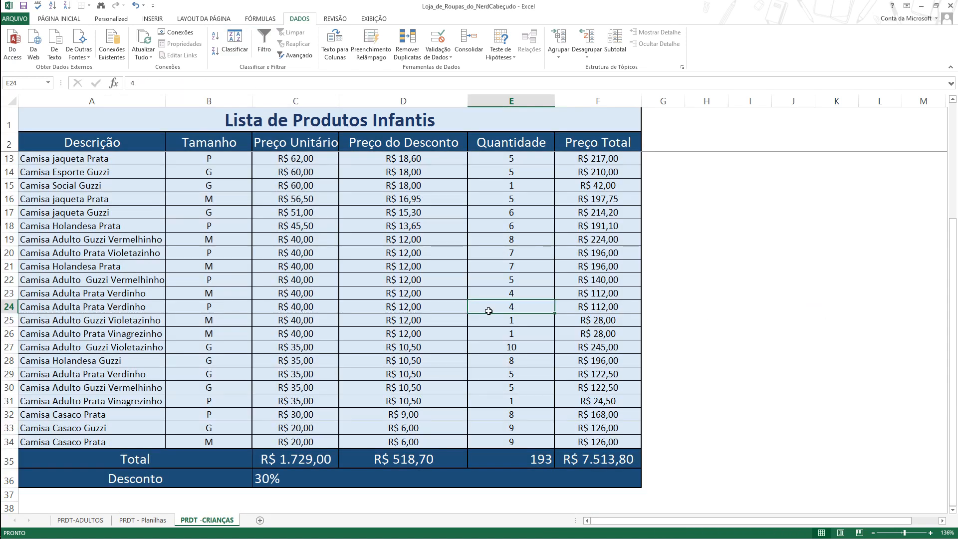
scroll(488, 311, up, 4)
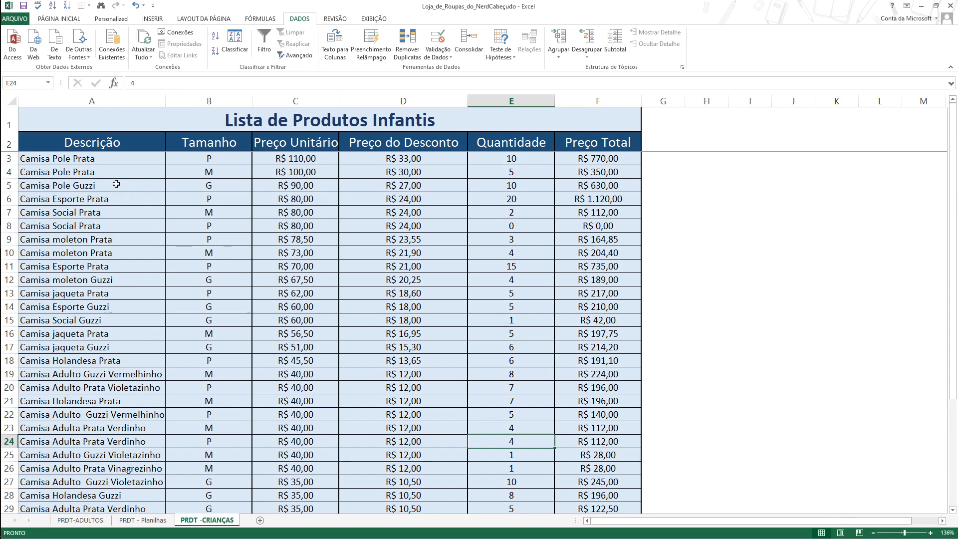
mouse_move(68, 119)
mouse_down()
mouse_move(544, 514)
mouse_move(529, 496)
mouse_move(545, 470)
mouse_up()
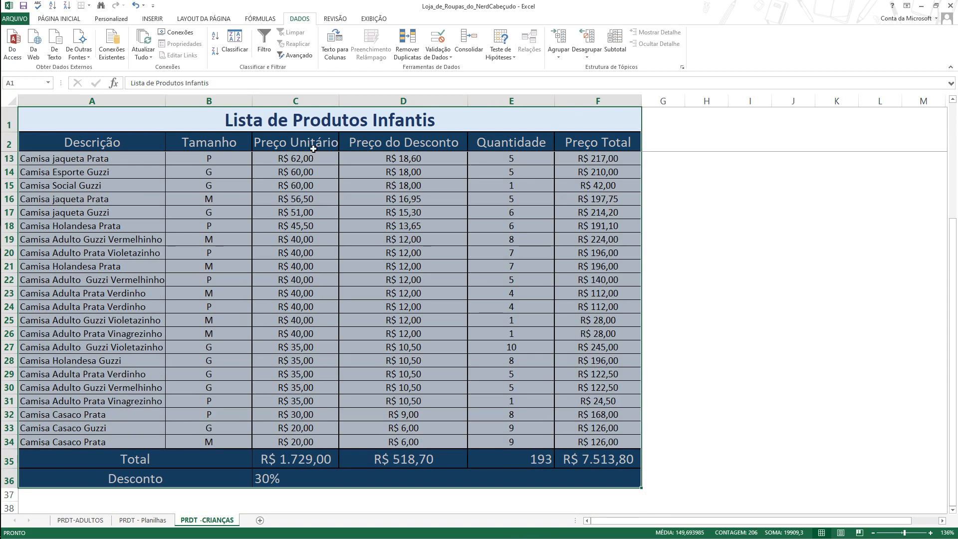
click(235, 41)
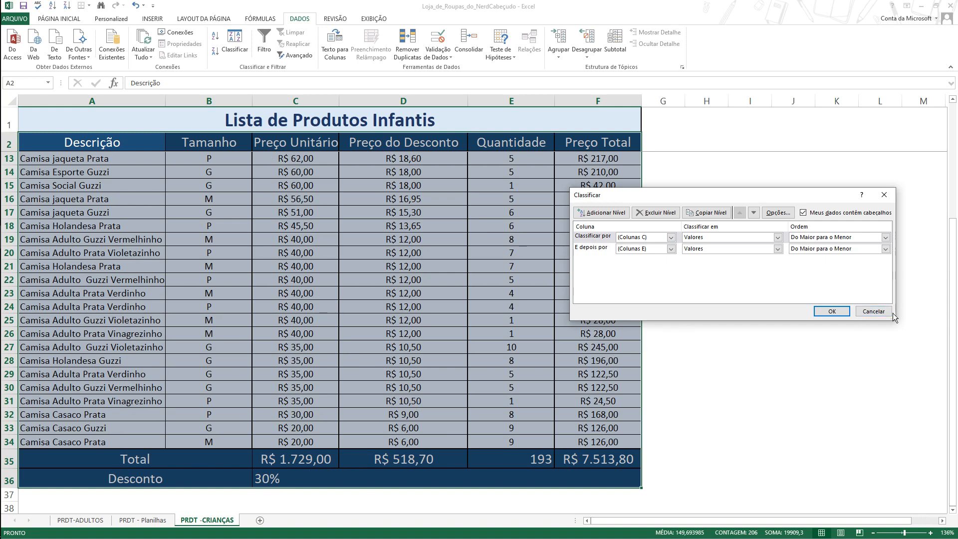
click(831, 311)
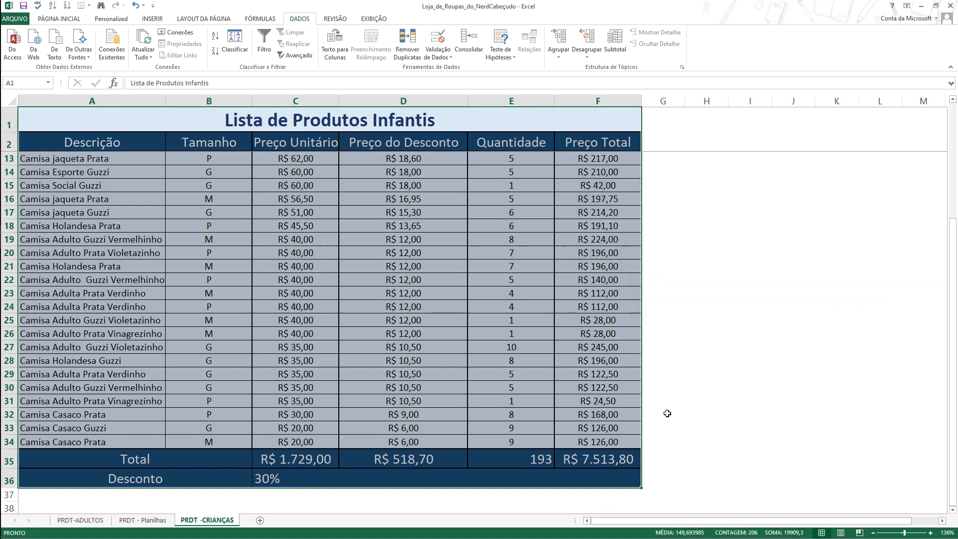
Step: Reselect only the header and product rows and add a sort level on Preço do Desconto, based on Valores, ordered Do Menor para o Maior
click(635, 431)
drag(615, 441, 111, 145)
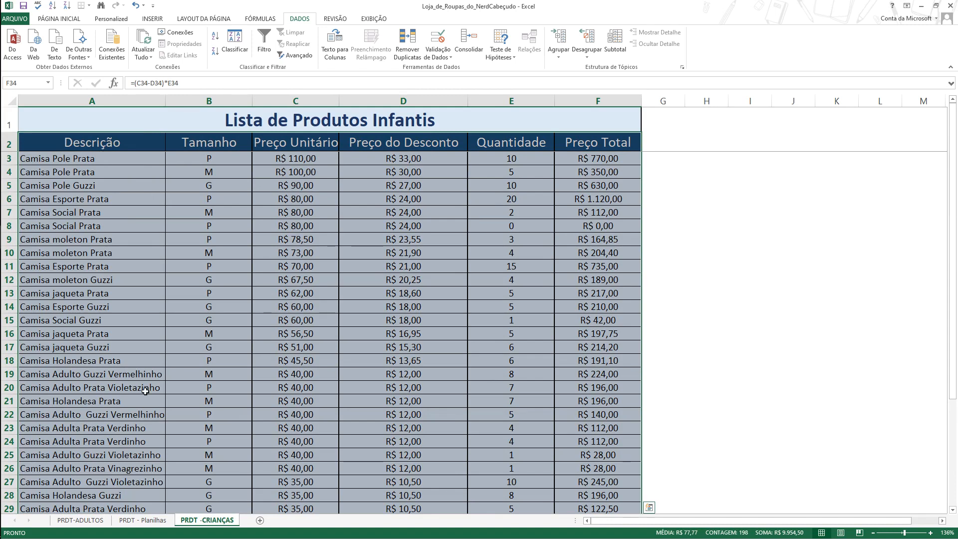
click(234, 53)
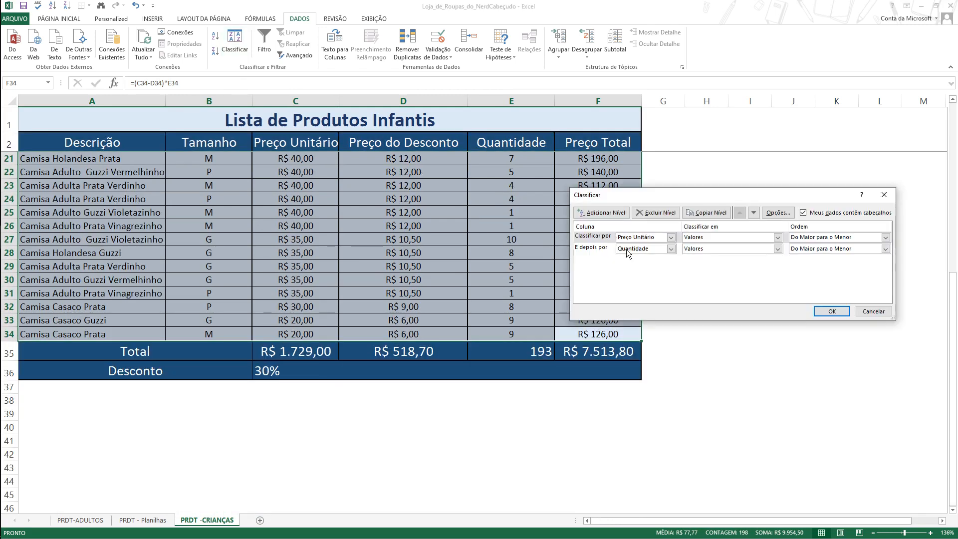
click(602, 213)
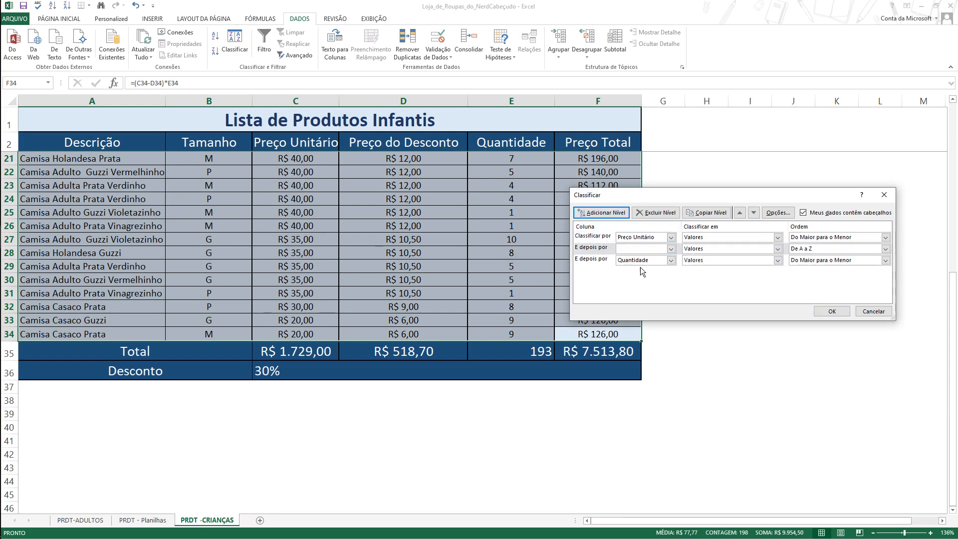
click(670, 249)
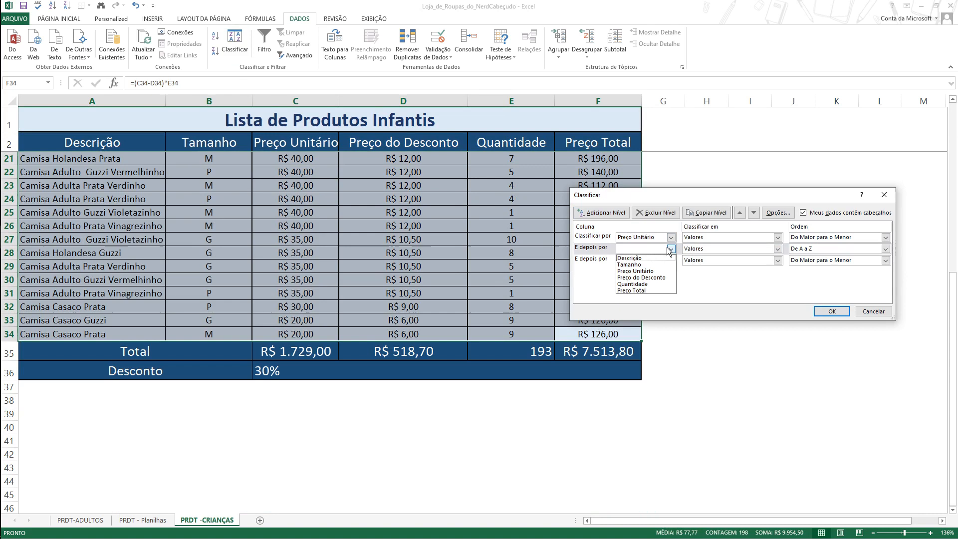
click(649, 277)
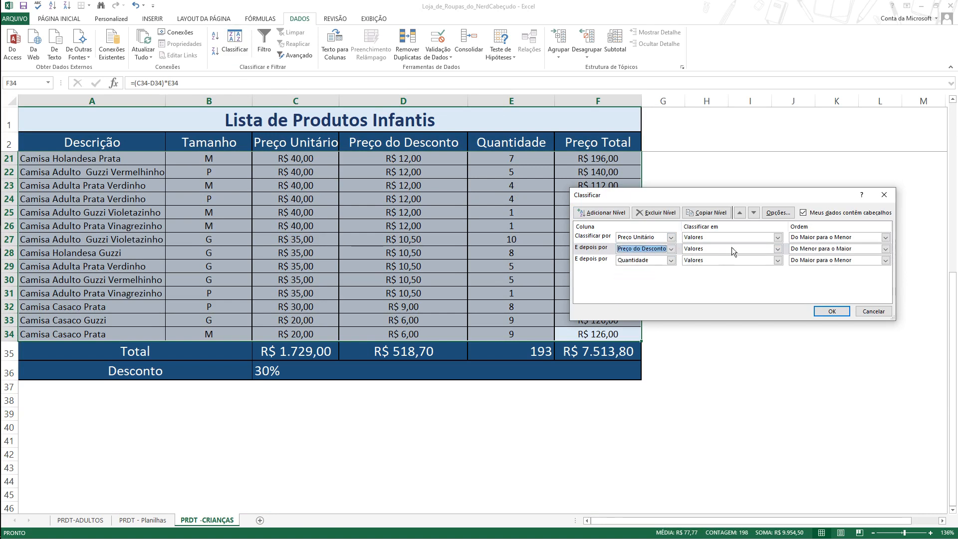
click(733, 249)
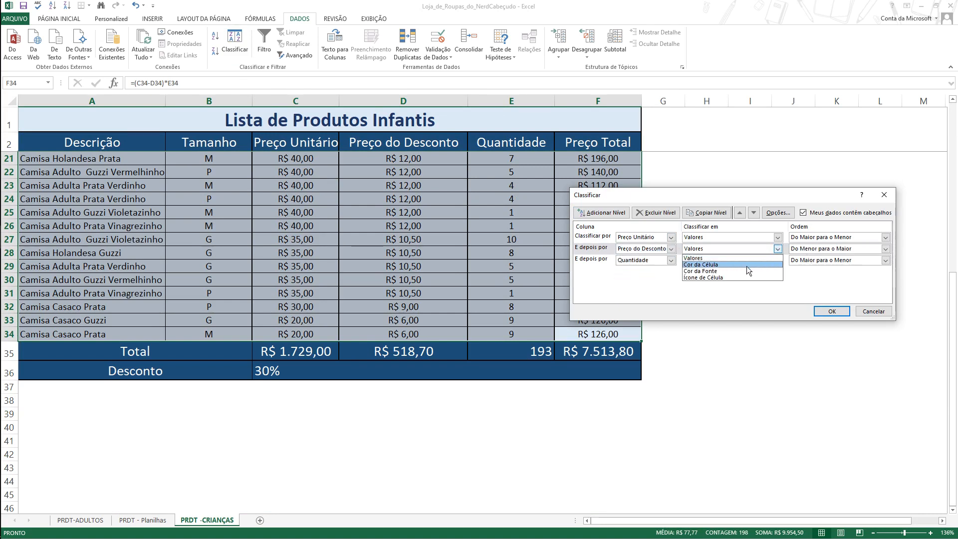
click(746, 258)
click(811, 248)
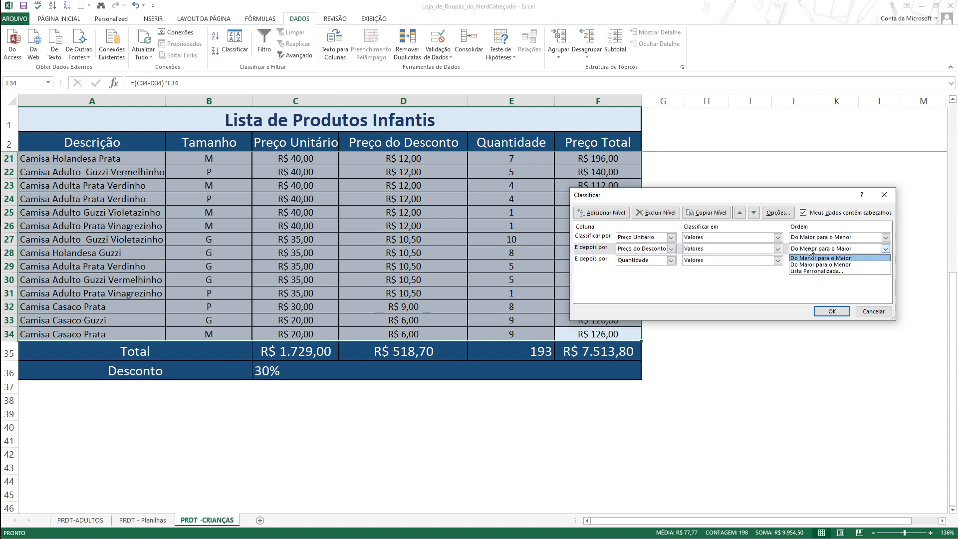
click(820, 258)
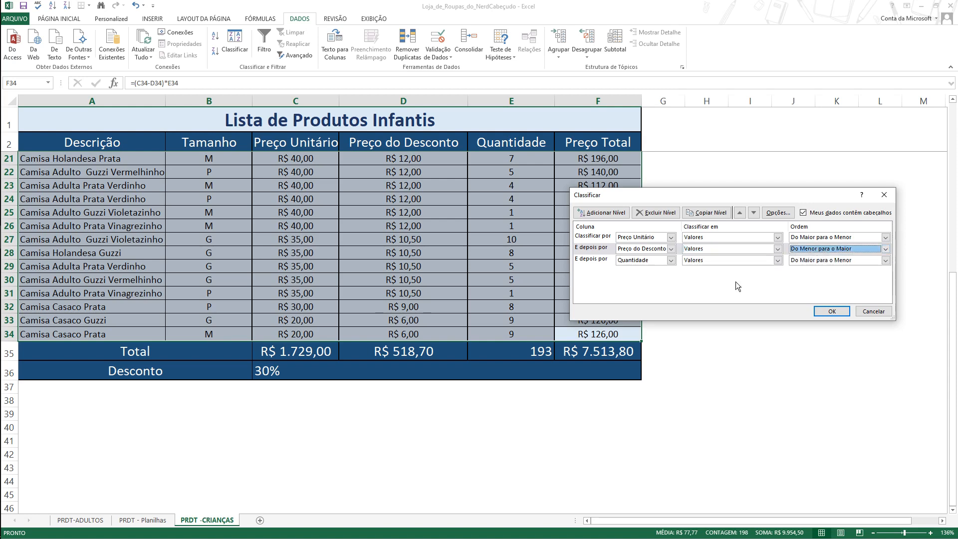
Step: Move the Quantidade level up to first sort priority and apply the three-level sort
click(589, 260)
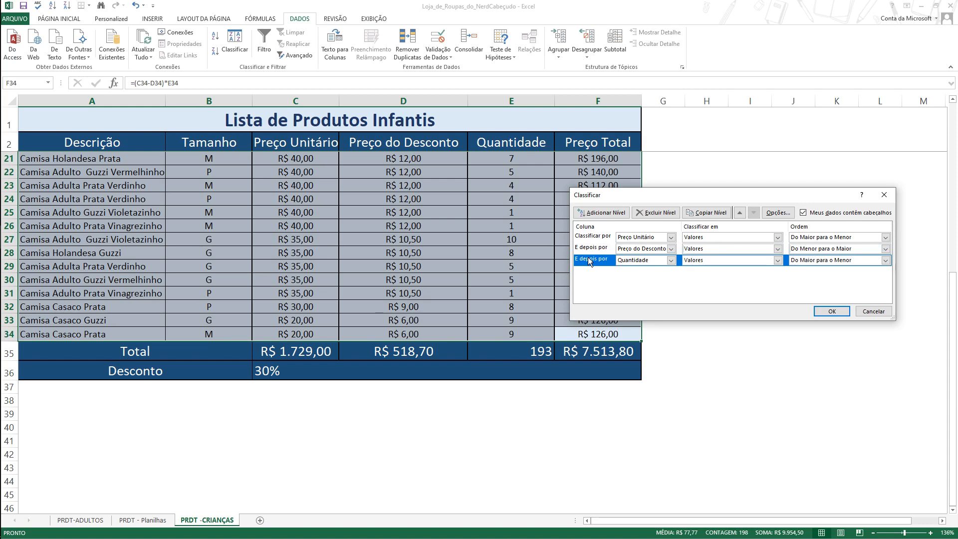
click(740, 213)
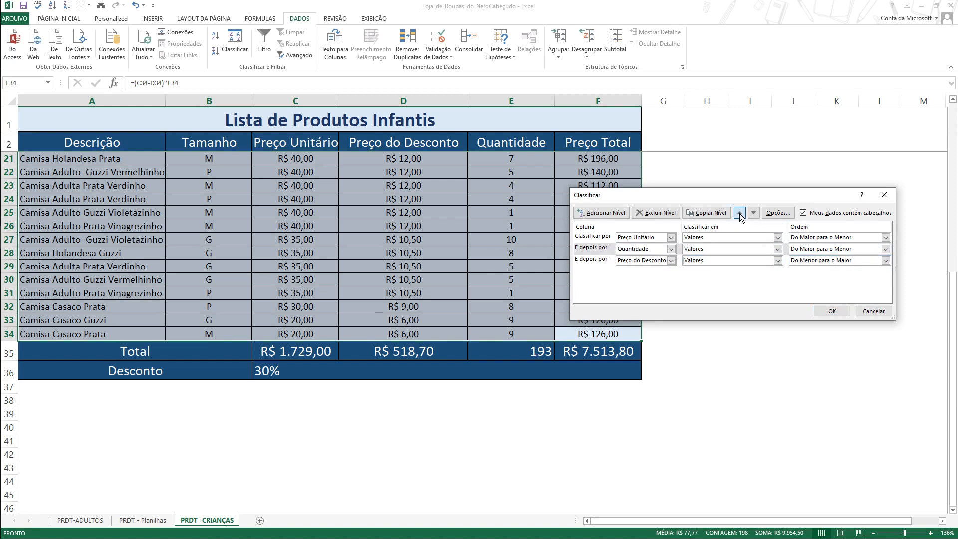
click(740, 213)
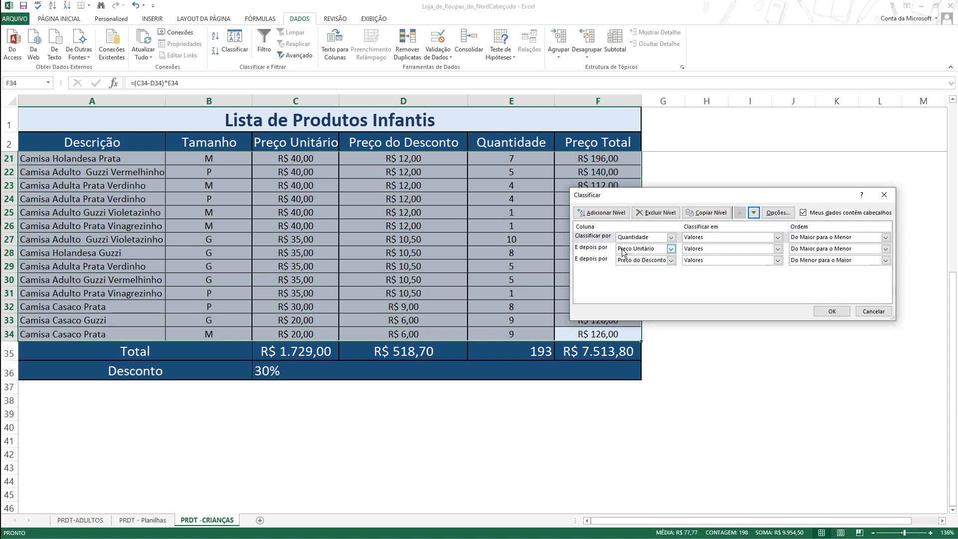
click(831, 311)
scroll(622, 296, up, 6)
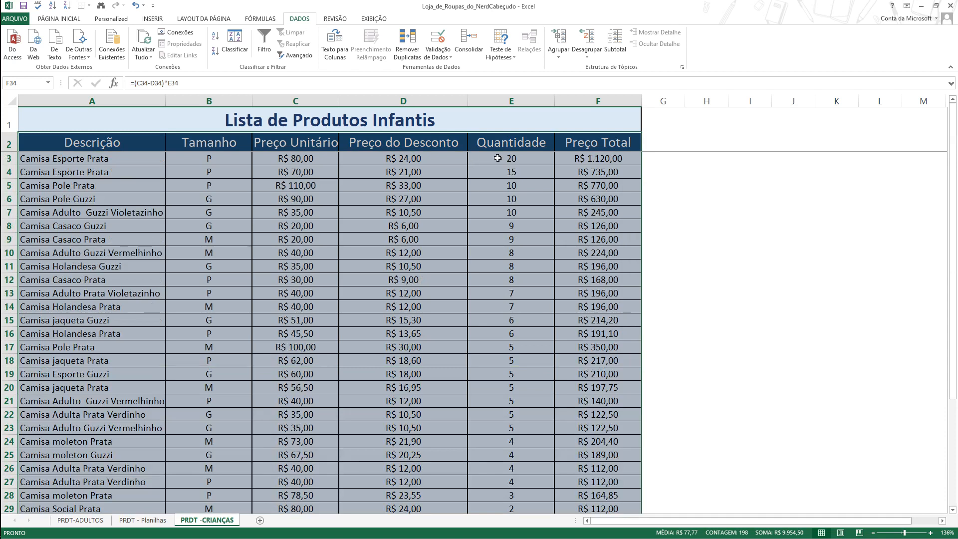